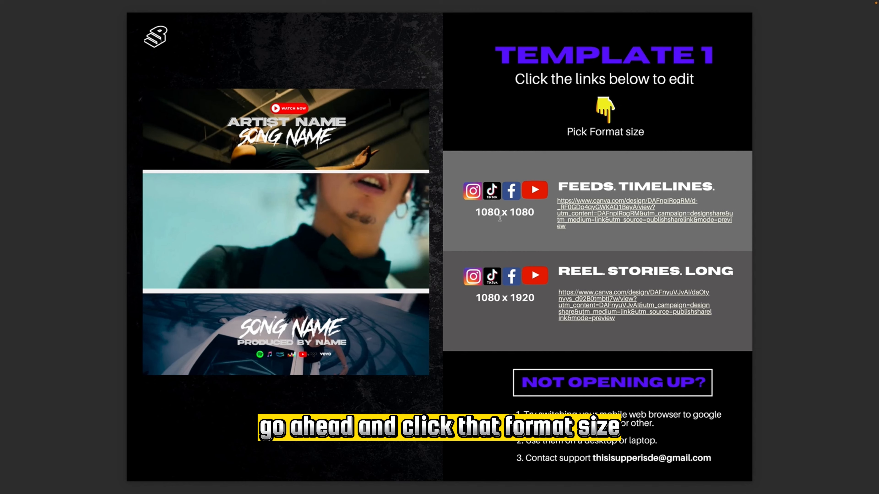
Open the 1080 x 1080 feeds and timelines version of Template 1 and create an editable copy of it
click(634, 217)
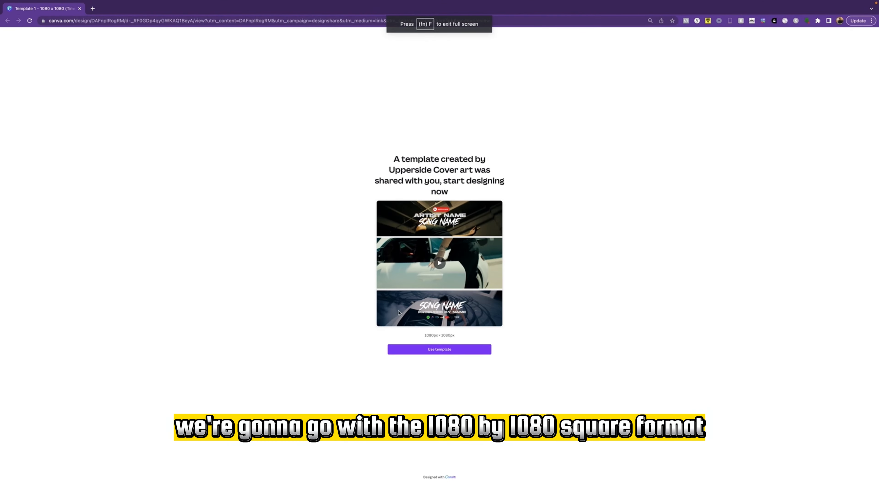
scroll(388, 352, up, 5)
click(508, 362)
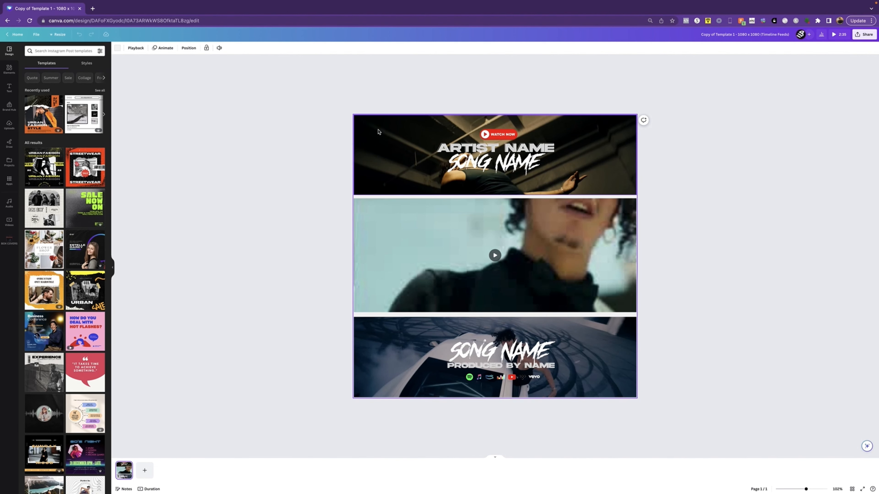
Replace the middle video of the template with the uploaded 2:17 music video of the brick building street scene
click(378, 132)
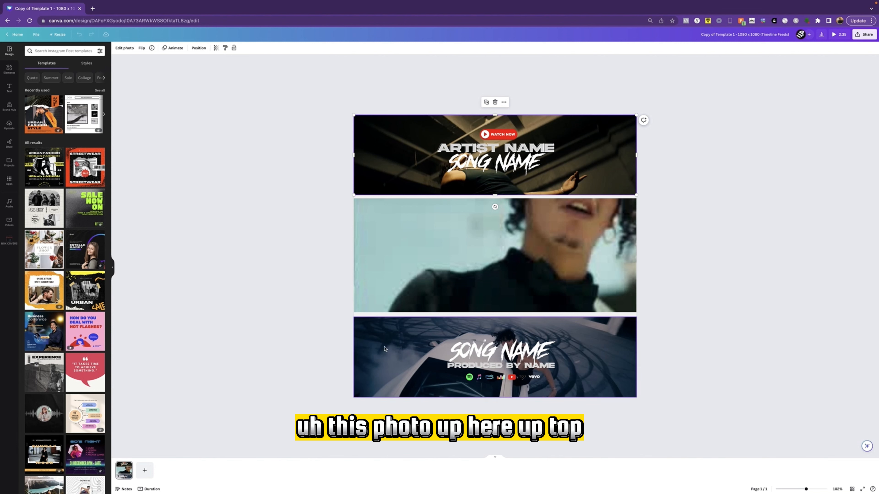
click(382, 242)
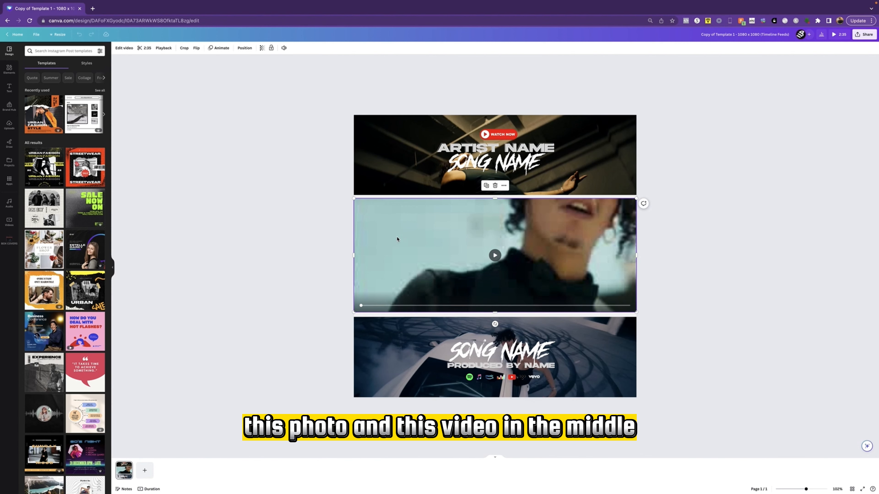
click(9, 125)
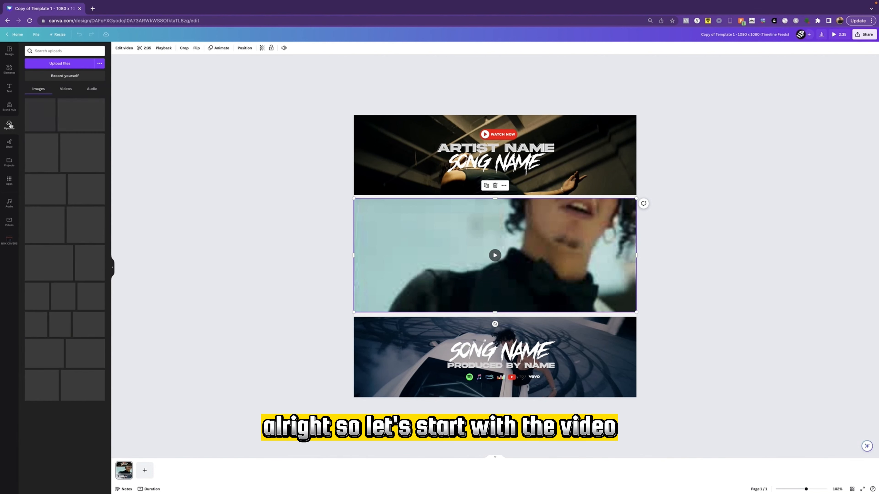
click(65, 88)
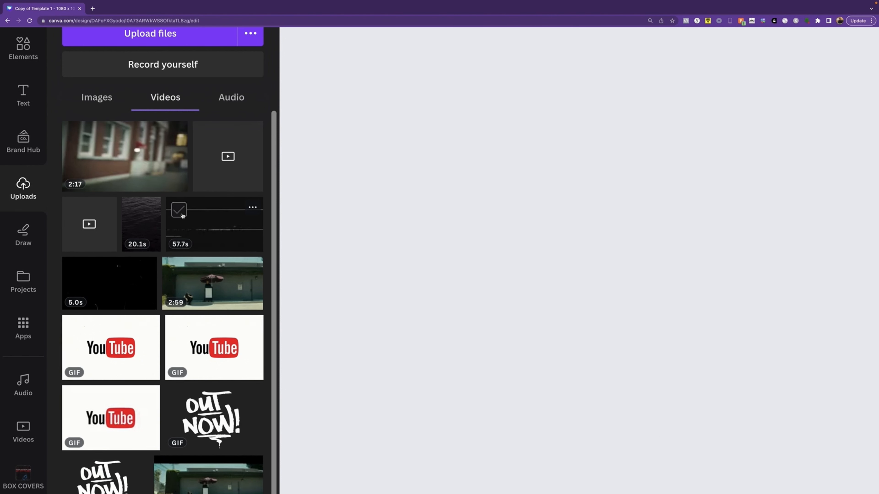
scroll(182, 215, down, 3)
scroll(182, 216, down, 5)
drag(57, 116, 503, 251)
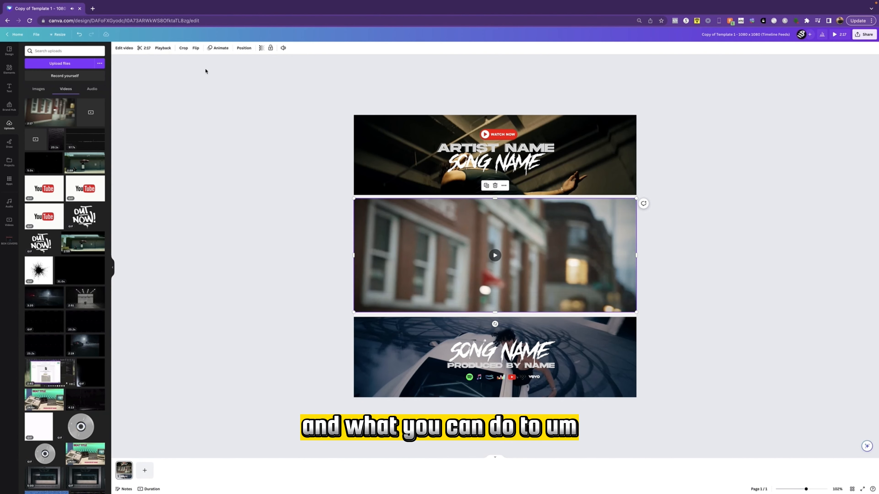
Trim the middle video at both ends, cutting off the opening, so that a 30.0-second clip remains
click(147, 52)
drag(141, 48, 290, 49)
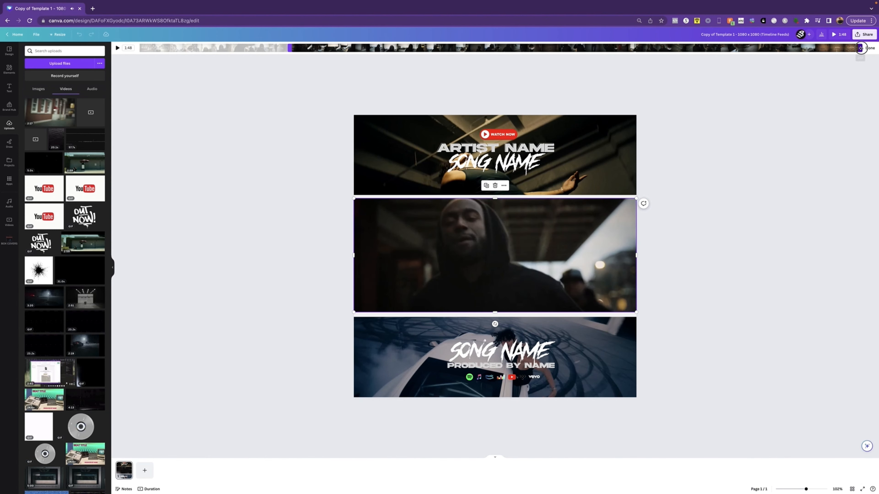
drag(861, 48, 511, 39)
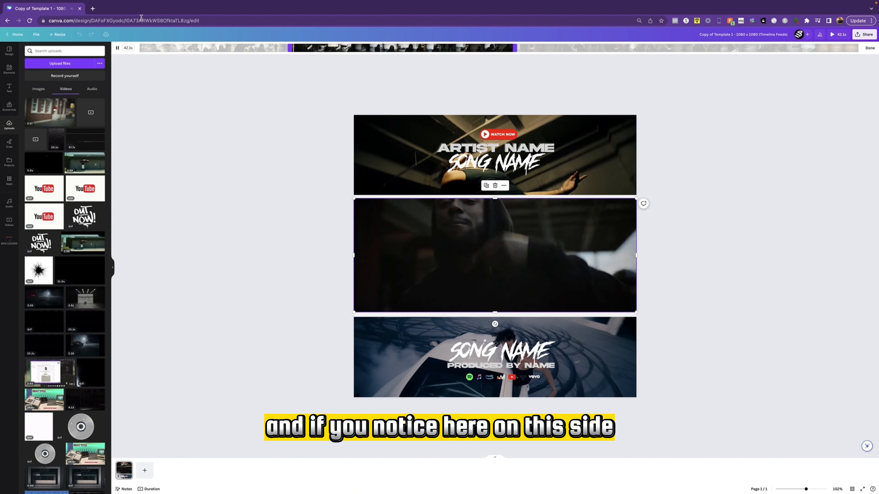
scroll(132, 58, up, 5)
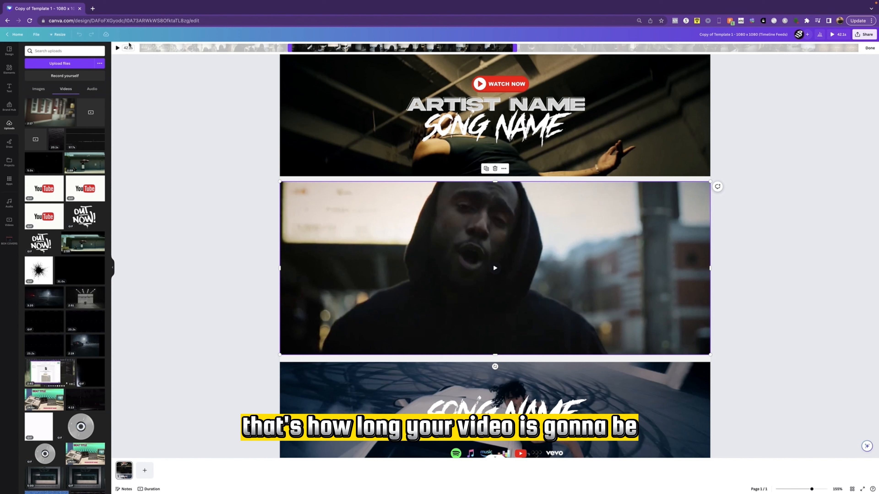
drag(519, 47, 453, 47)
click(773, 171)
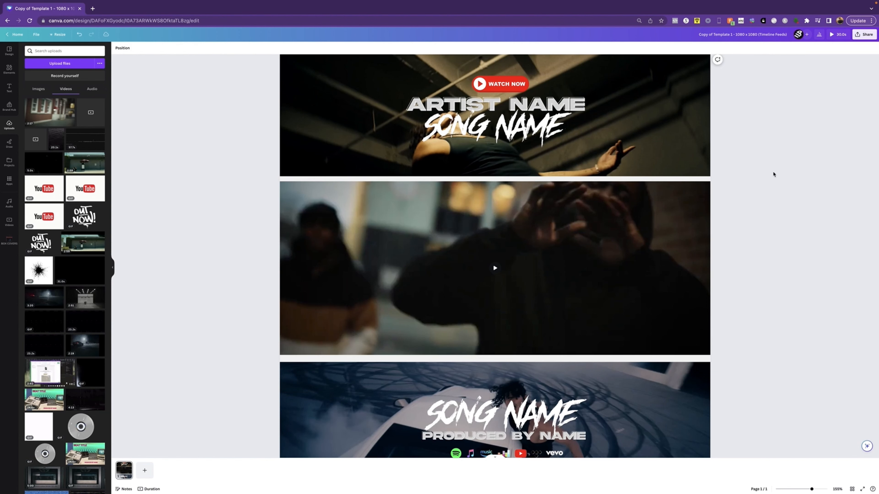
Replace the top banner photo with the uploaded picture of the hooded artist and shift its crop to show his face
scroll(791, 218, down, 5)
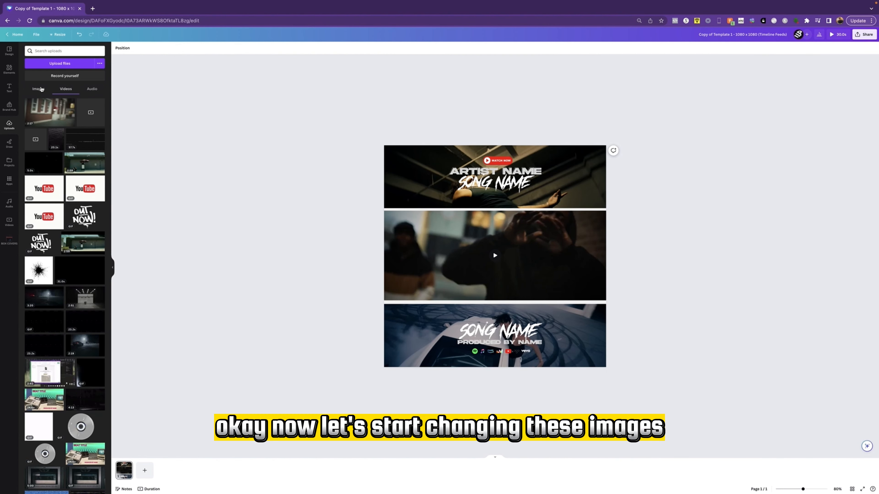
click(38, 90)
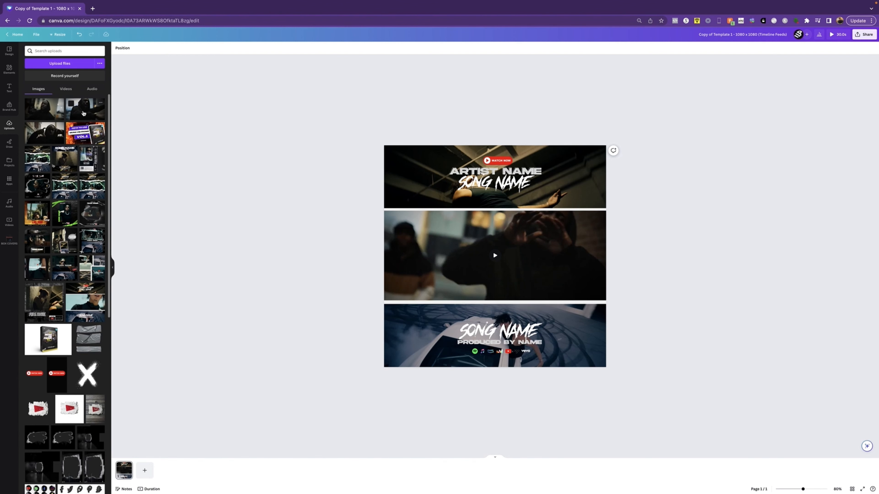
drag(83, 114, 407, 173)
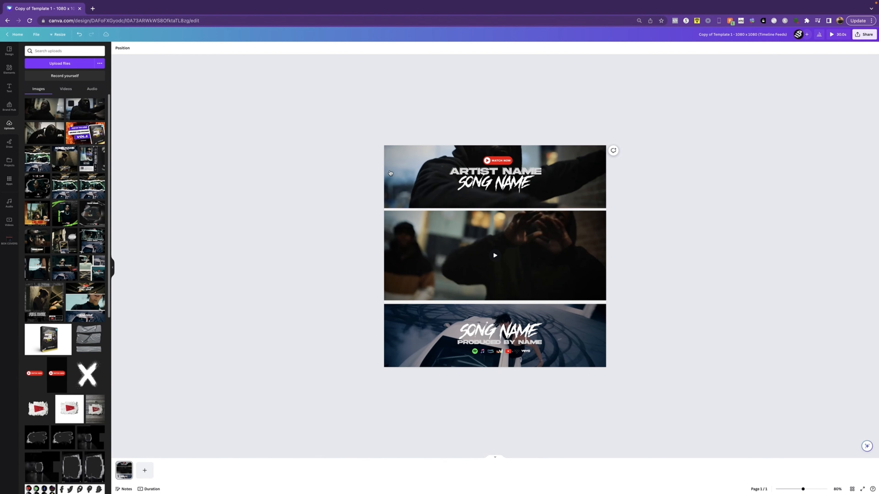
double_click(407, 173)
drag(486, 192, 487, 228)
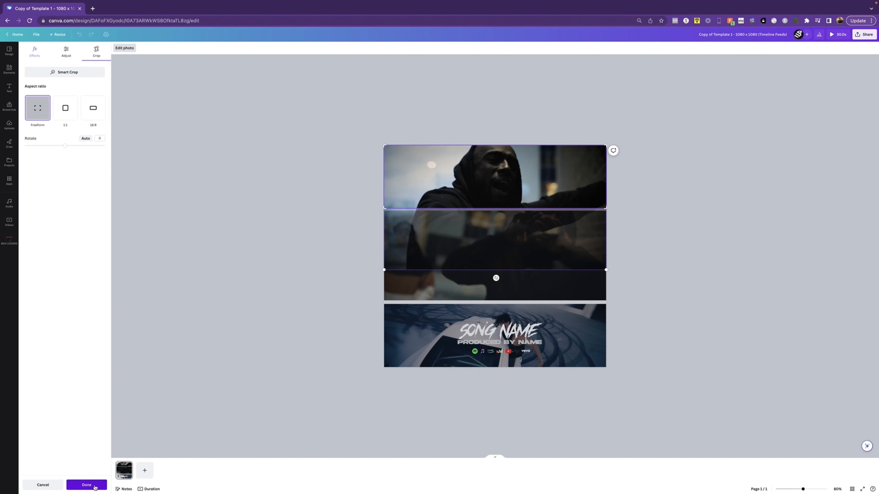
click(87, 484)
Replace the bottom banner photo with the uploaded picture of the artist raising his hands and apply a crop framing his face
double_click(408, 333)
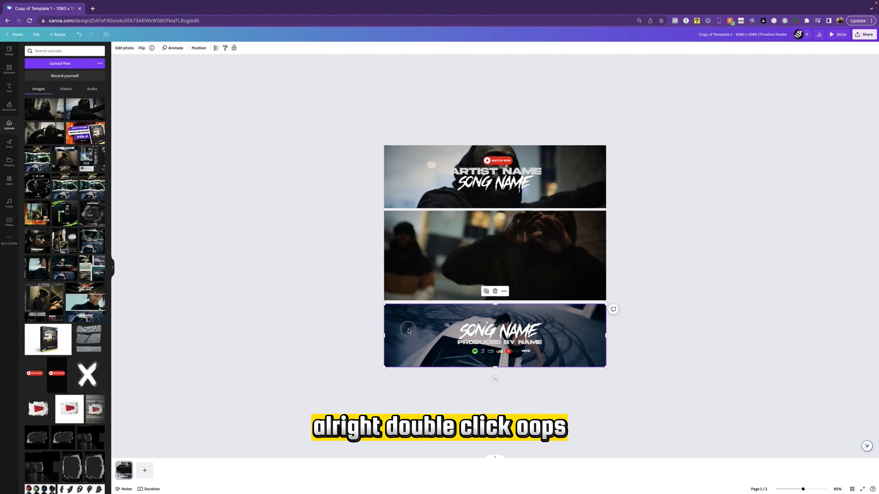
click(271, 304)
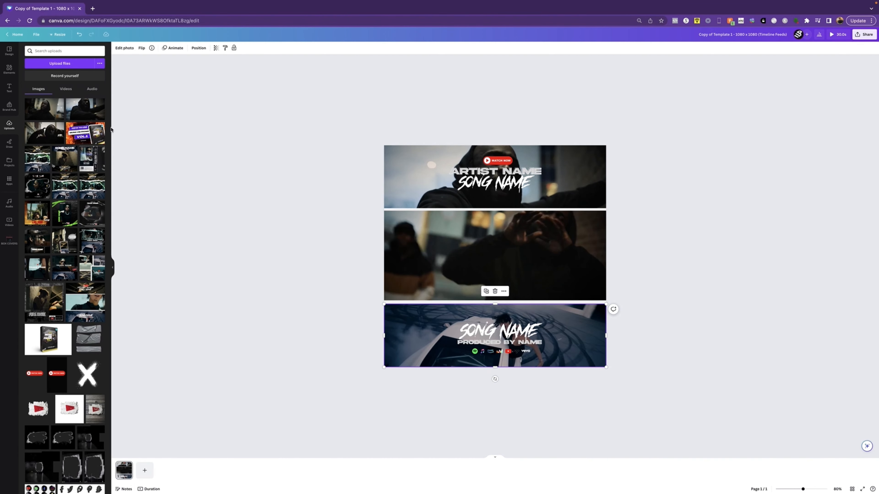
drag(300, 278, 441, 351)
double_click(414, 326)
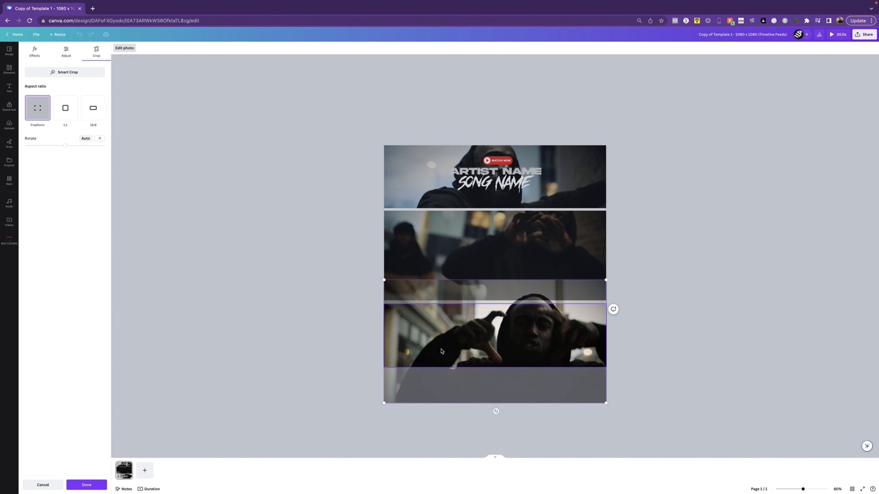
click(86, 481)
click(692, 319)
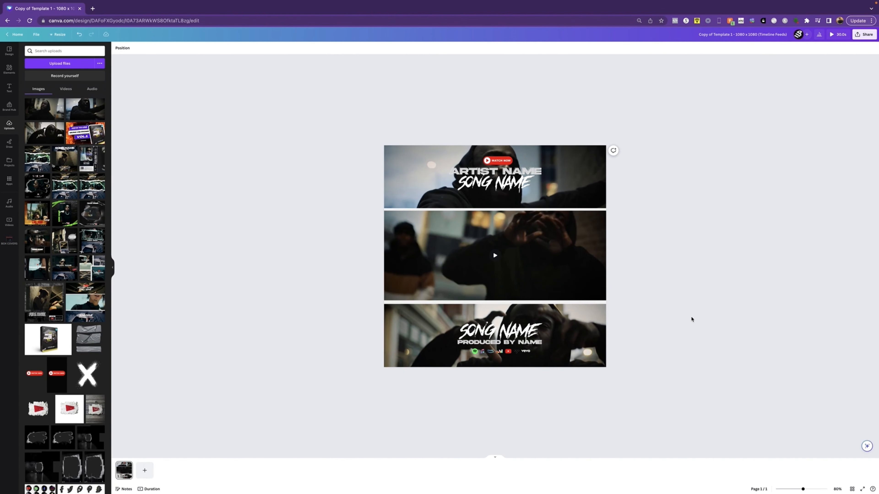
click(529, 181)
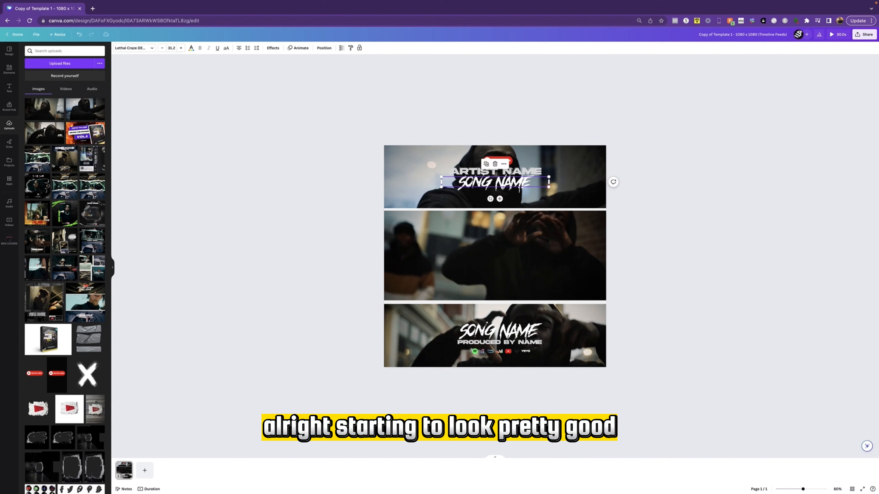
double_click(525, 174)
click(712, 181)
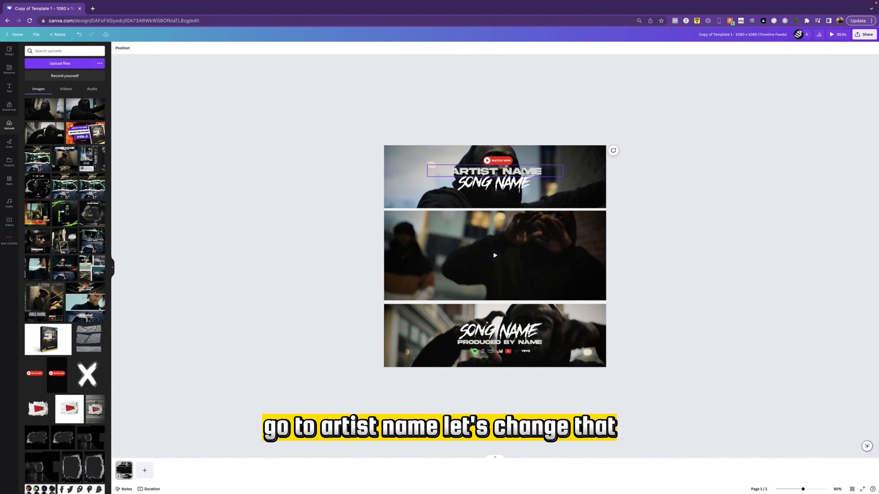
Replace the artist name text in the top banner with "LYKE MYKE"
click(523, 171)
click(523, 171)
drag(544, 171, 439, 171)
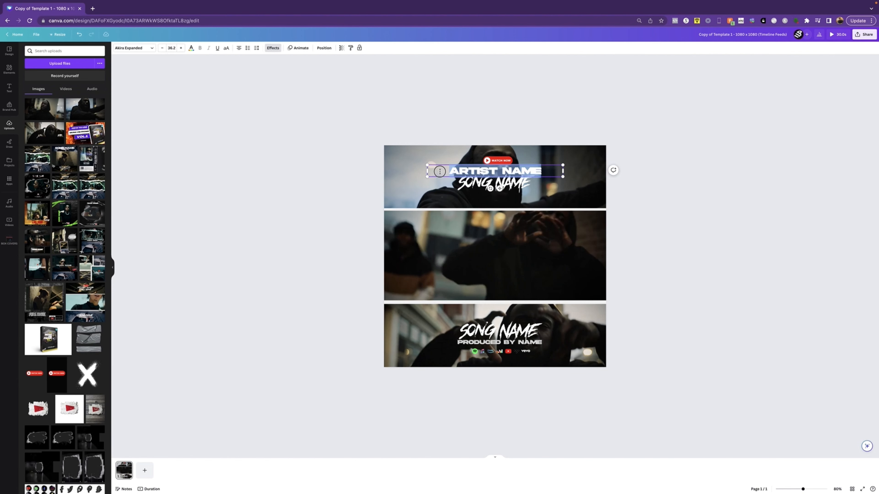
text(LYKE MYKE)
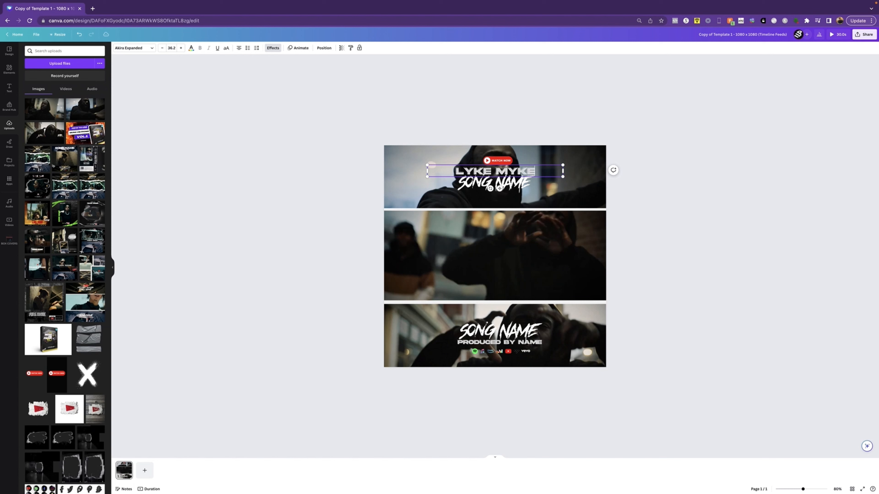
click(722, 178)
Replace the song name text in the top banner with "SHEETROCC"
click(511, 180)
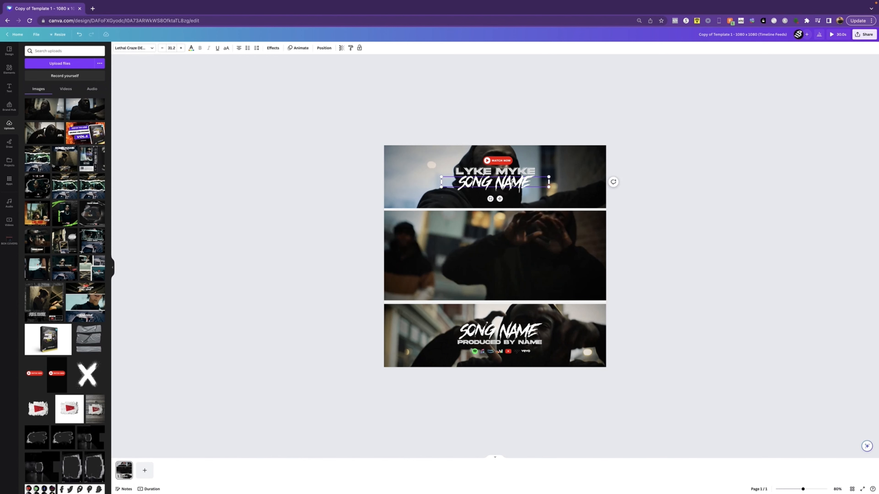
drag(532, 184, 453, 183)
text(S)
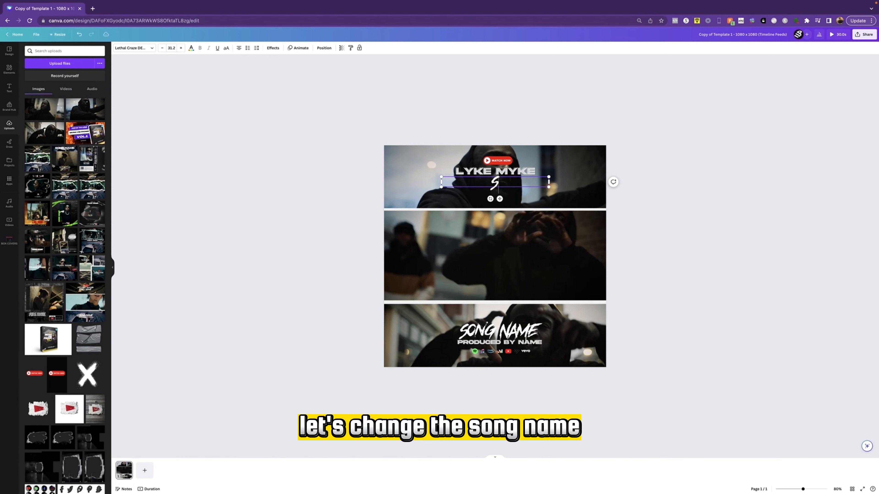
text(HEETROCC)
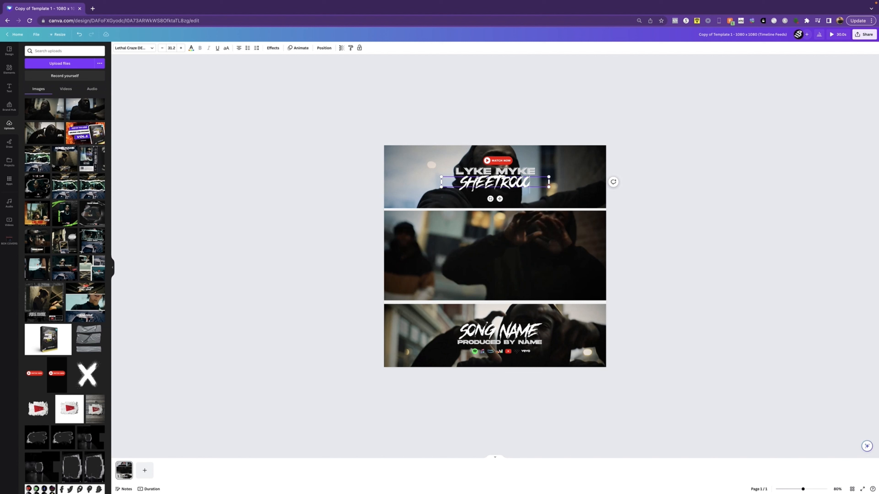
click(758, 212)
Change the bottom banner's song title to "SHEETROCC" and its producer credit to "PRODUCED BY ZINO"
click(498, 331)
drag(540, 330, 458, 331)
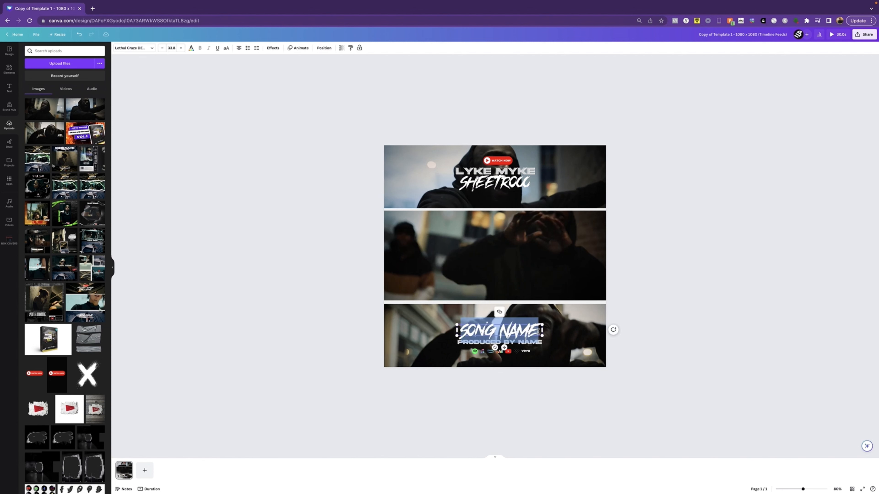
text(SHEETR)
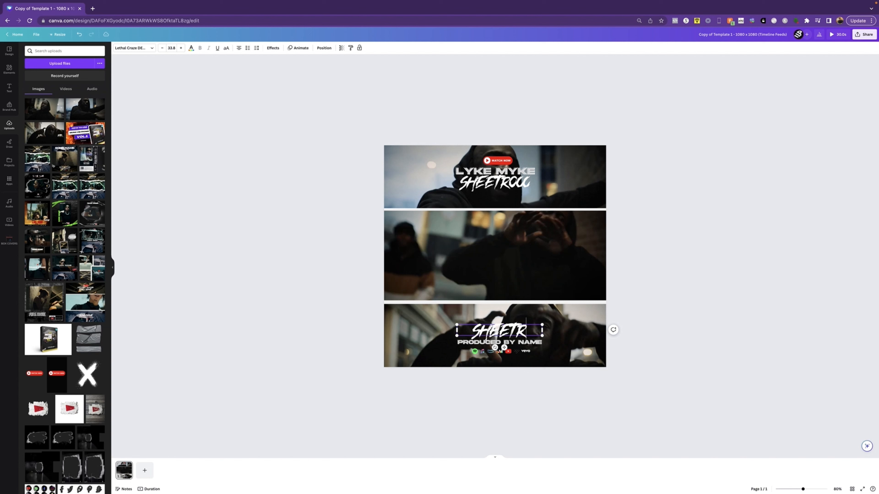
text(OCC)
click(728, 322)
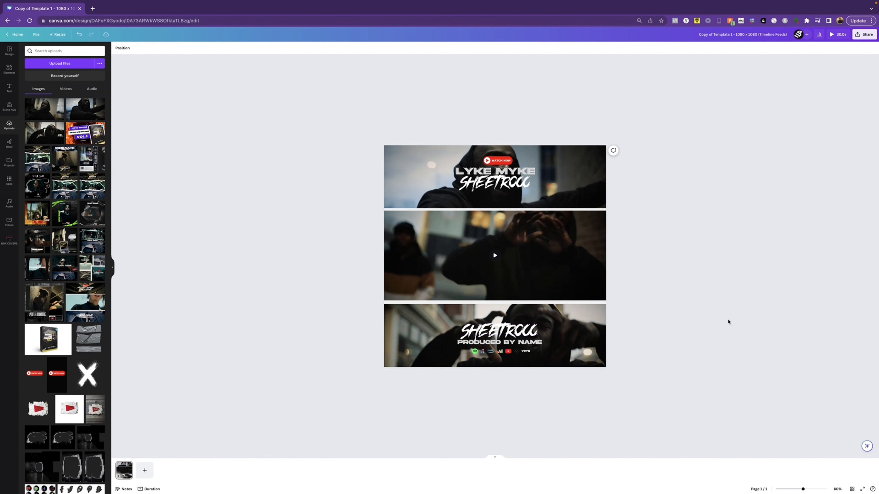
click(528, 343)
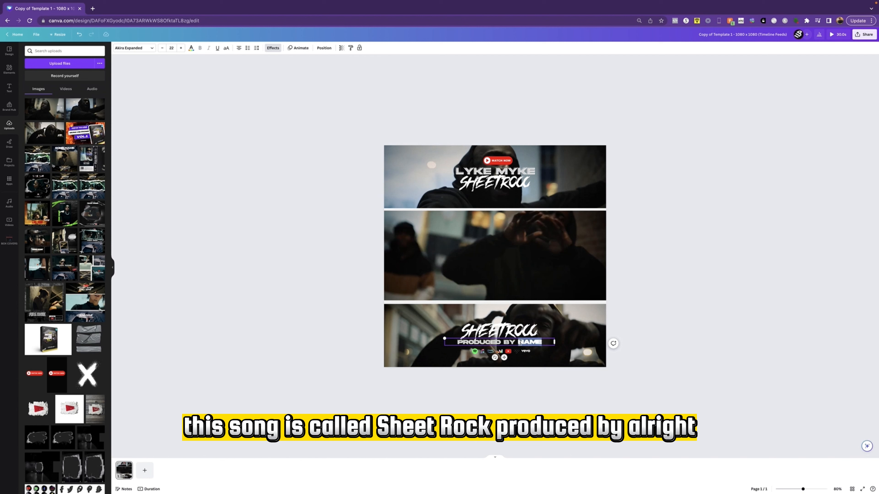
click(653, 311)
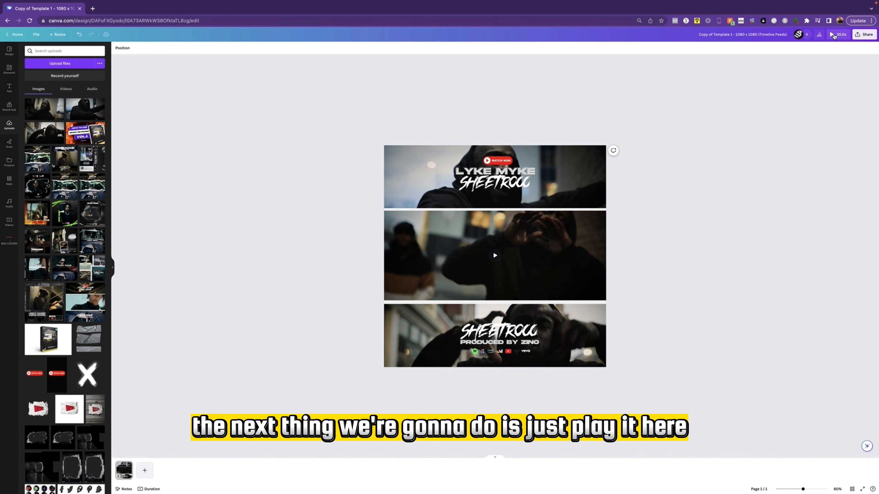
Play the full design preview to check the video and banners together, and return to the editor
click(833, 35)
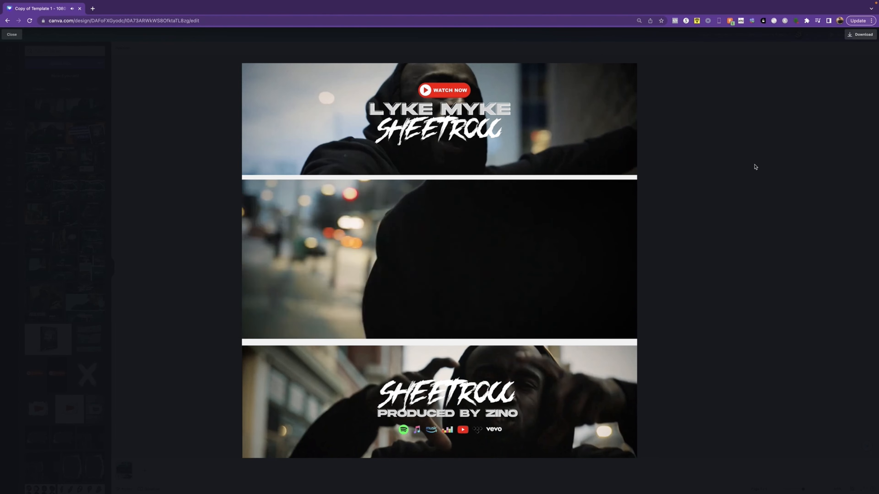
key(Escape)
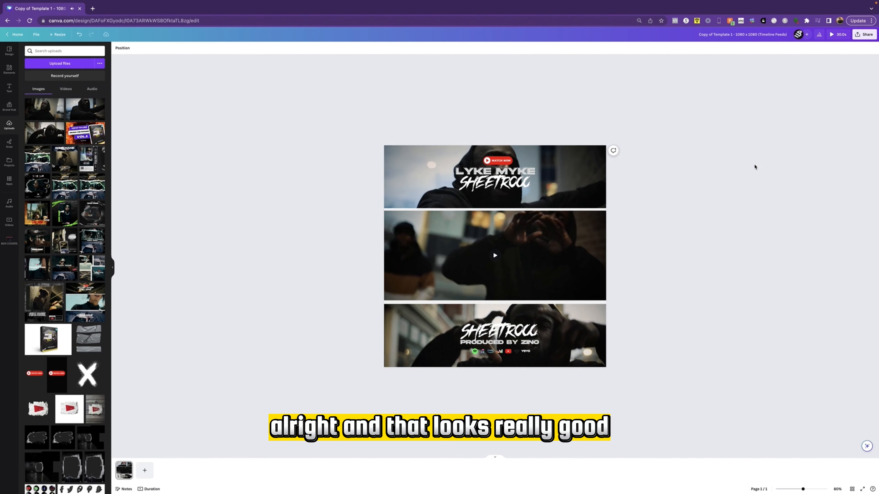
Select all the elements on the canvas and apply the Disco page animation to the design
drag(651, 133, 323, 373)
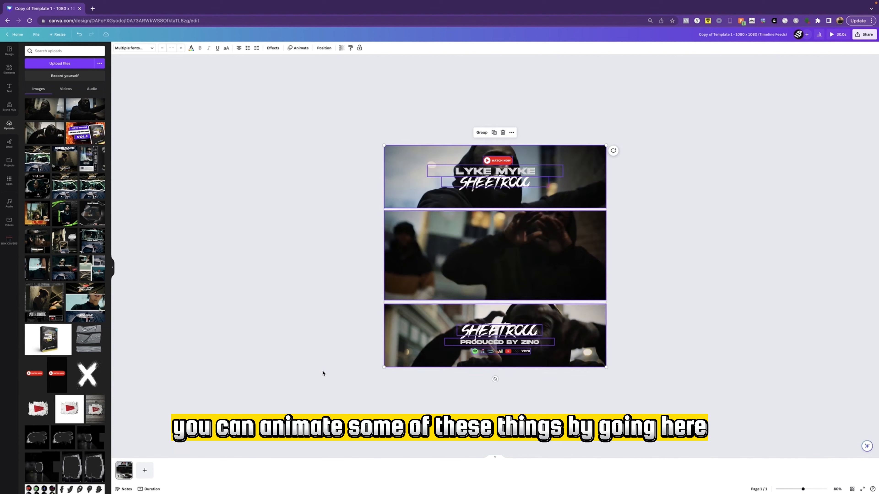
click(299, 48)
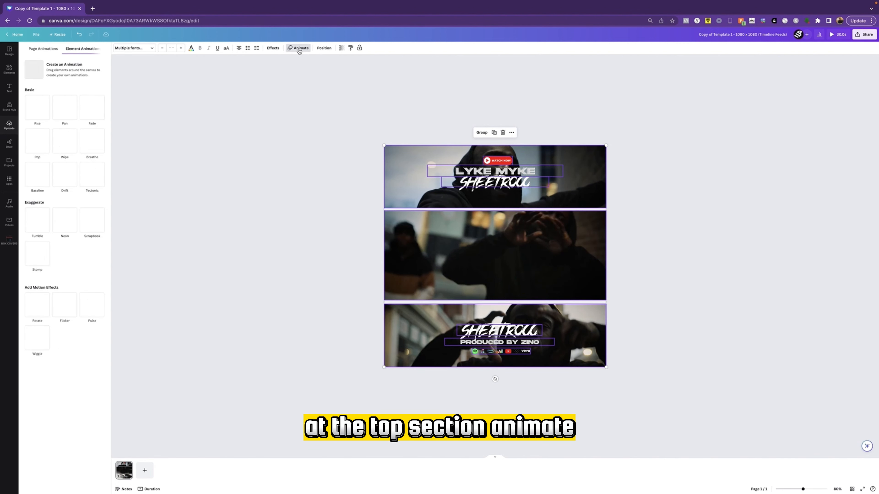
click(49, 51)
click(68, 123)
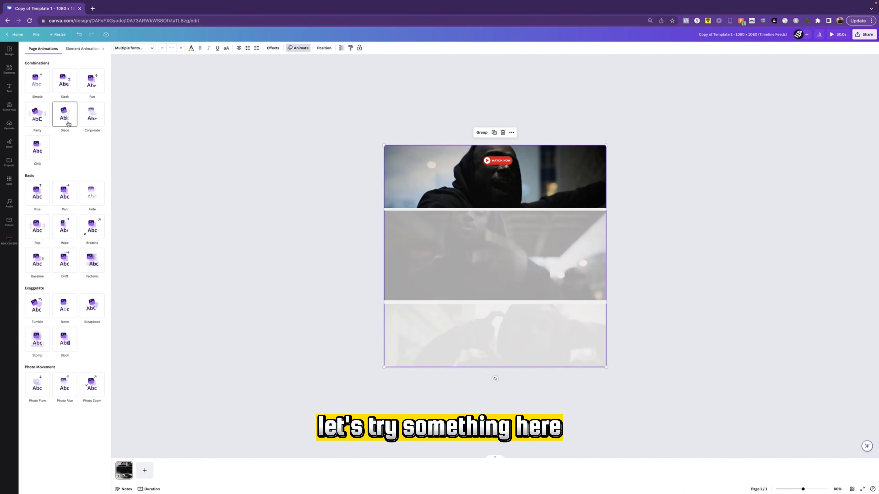
click(279, 158)
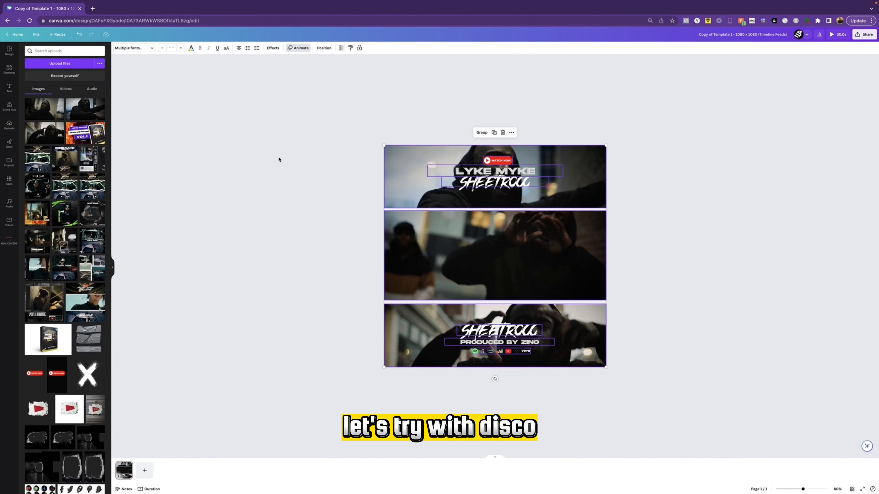
Play the full design preview to check the page animation, and return to the editor
click(833, 35)
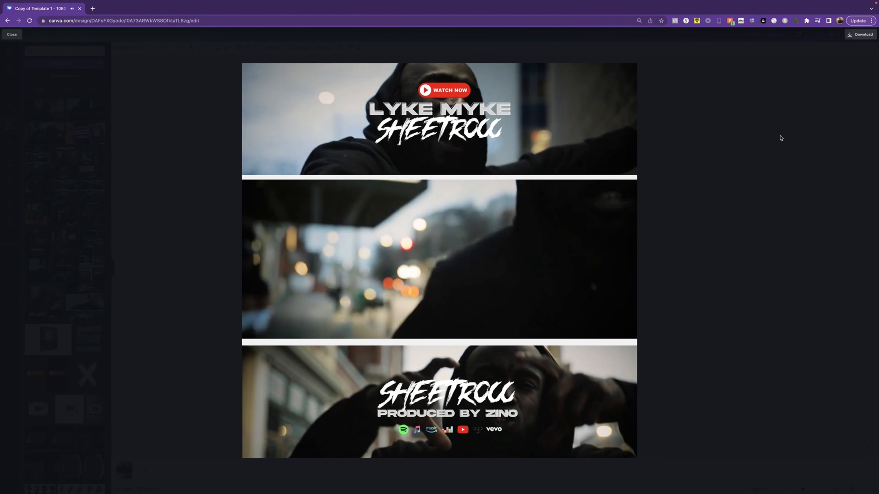
click(780, 137)
click(761, 250)
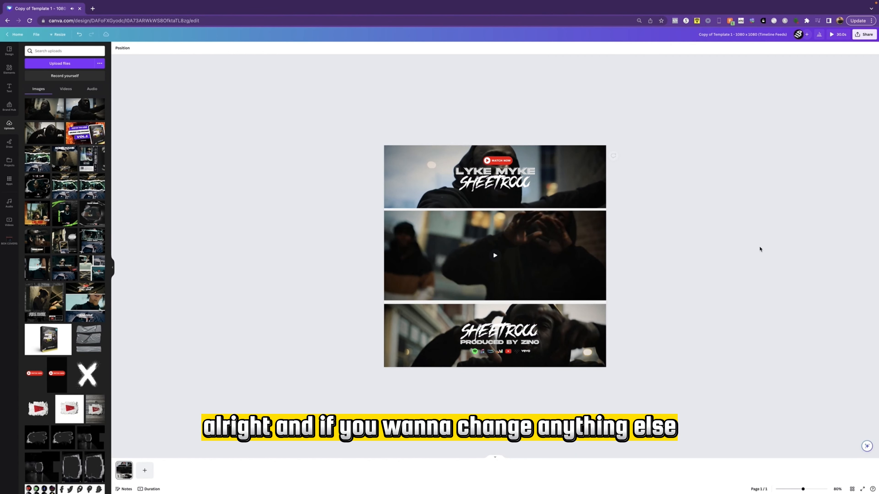
Change the text color of the artist name in the top banner to red from the document colors
click(475, 172)
click(465, 170)
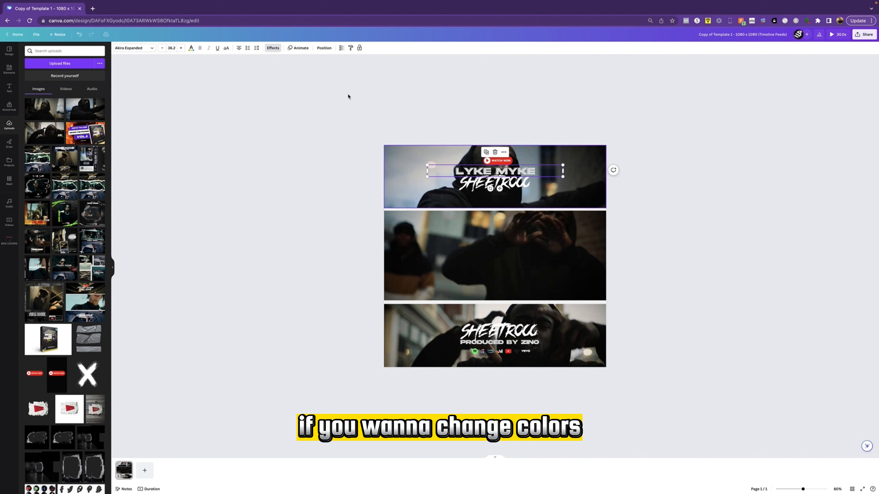
click(191, 48)
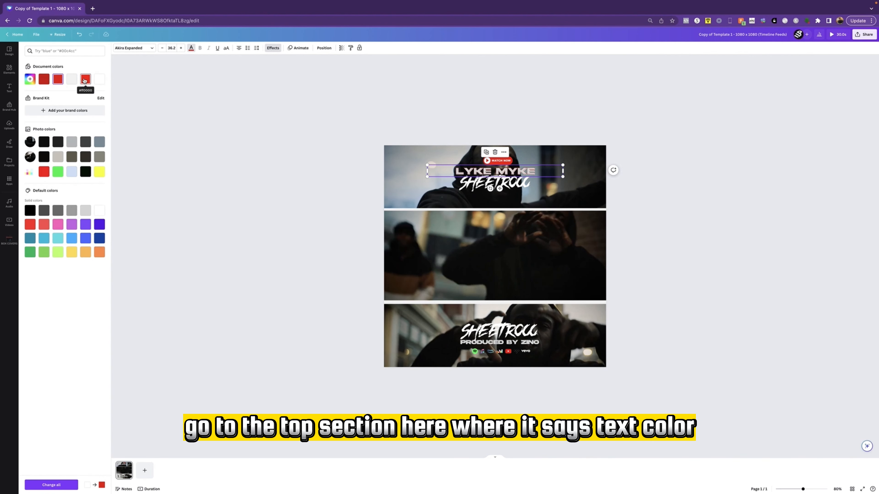
click(85, 80)
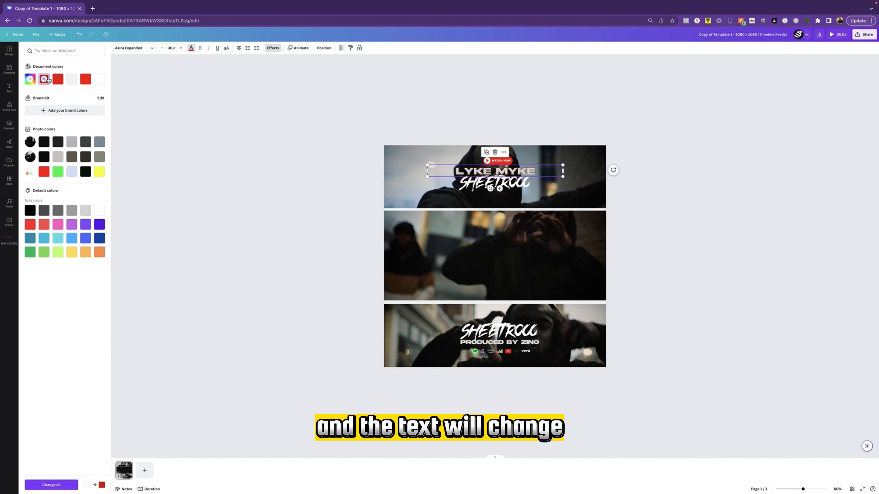
click(212, 98)
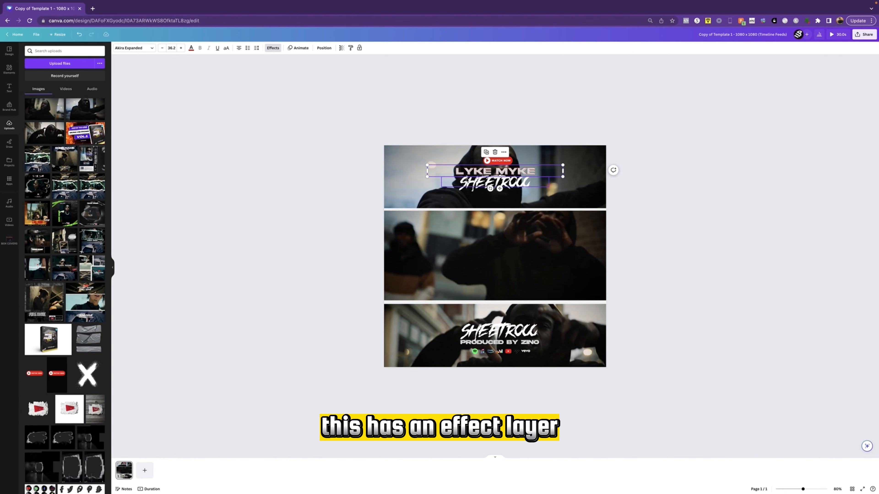
Try the Outline, Neon and Glitch text effects on the artist name, and undo the latest effect changes
scroll(466, 180, up, 5)
scroll(467, 180, up, 2)
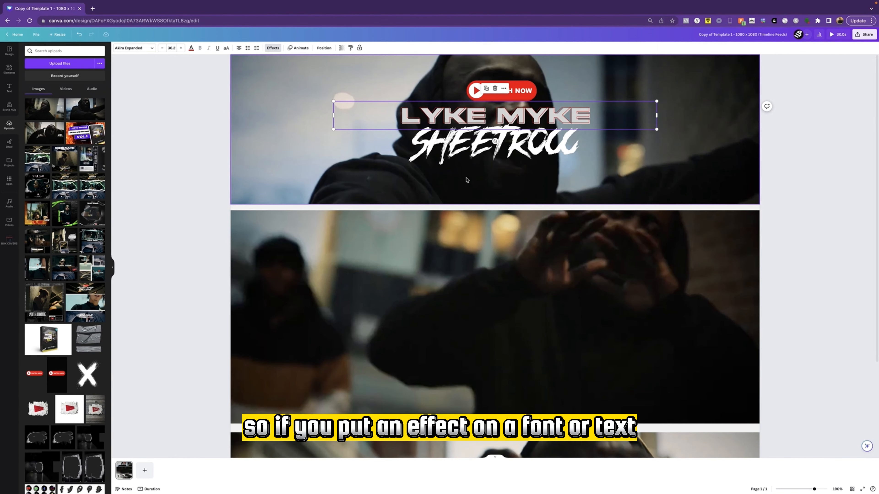
click(273, 48)
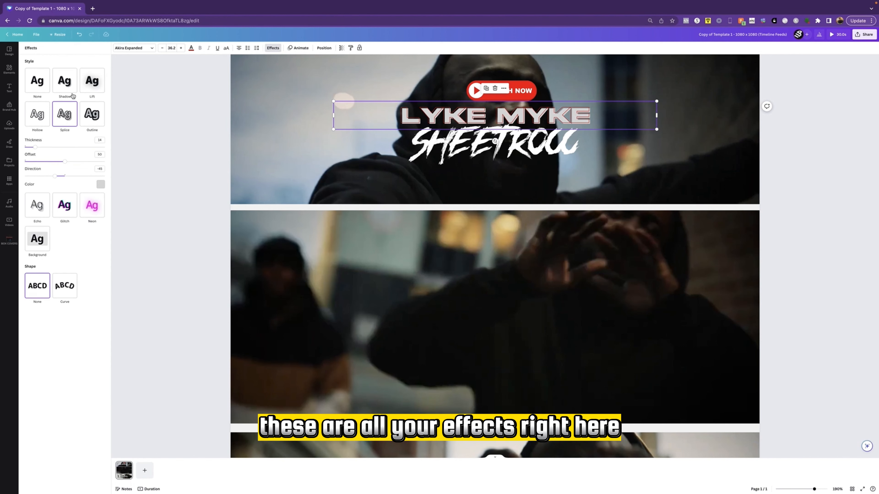
click(98, 118)
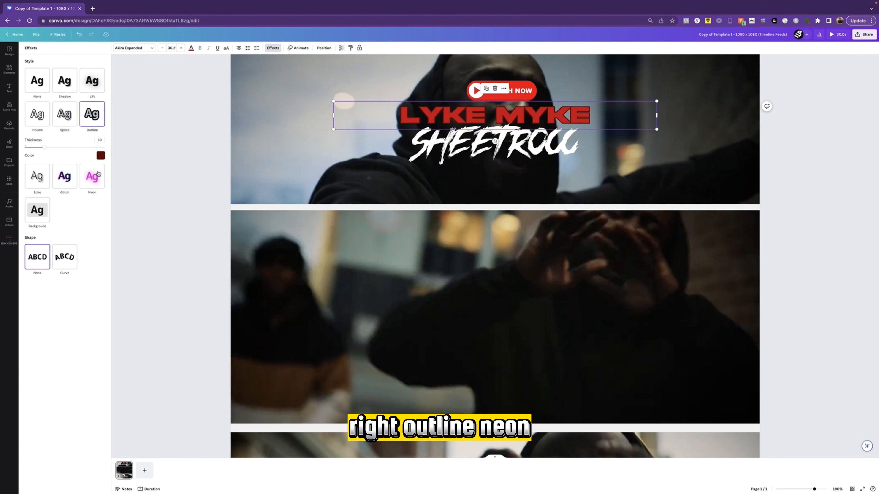
click(92, 175)
click(68, 149)
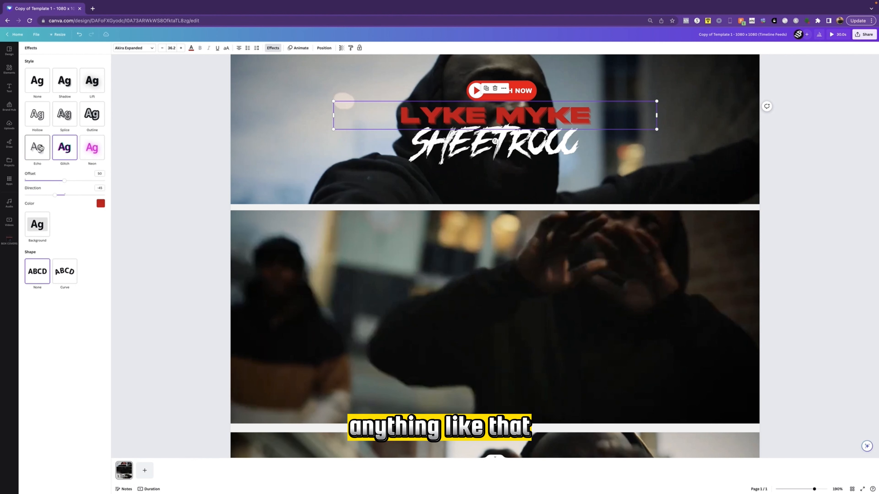
key(super+z)
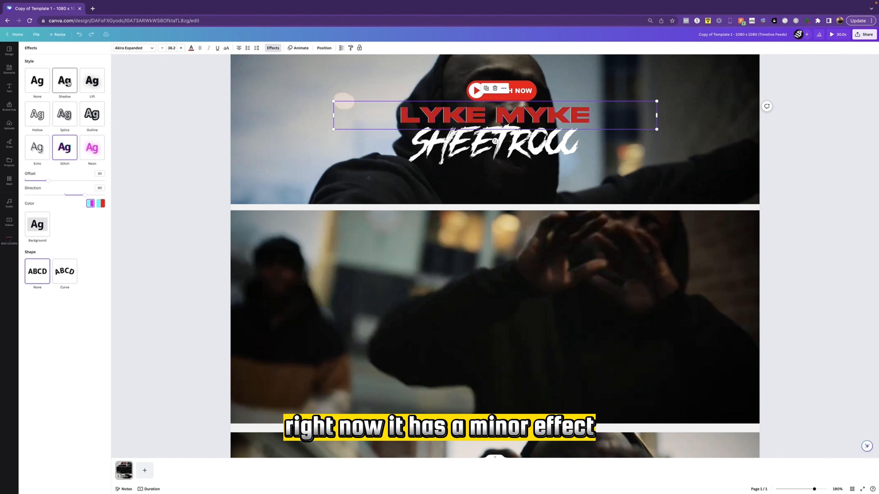
key(super+z)
key(super+z)
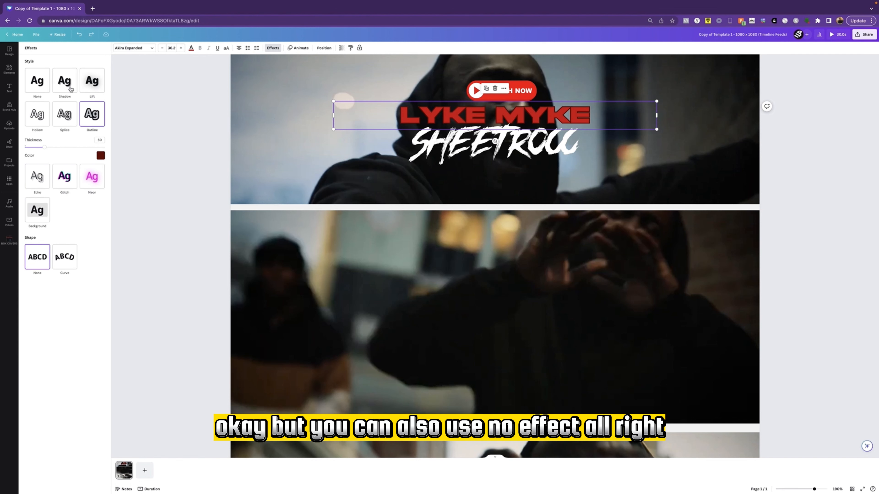
Remove the text effect from the artist name in the top banner and set its color to dark blue
click(40, 85)
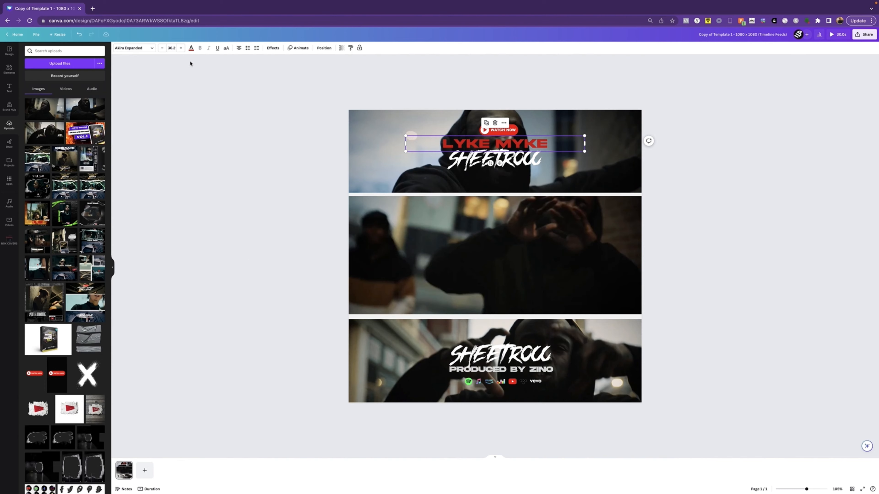
click(191, 48)
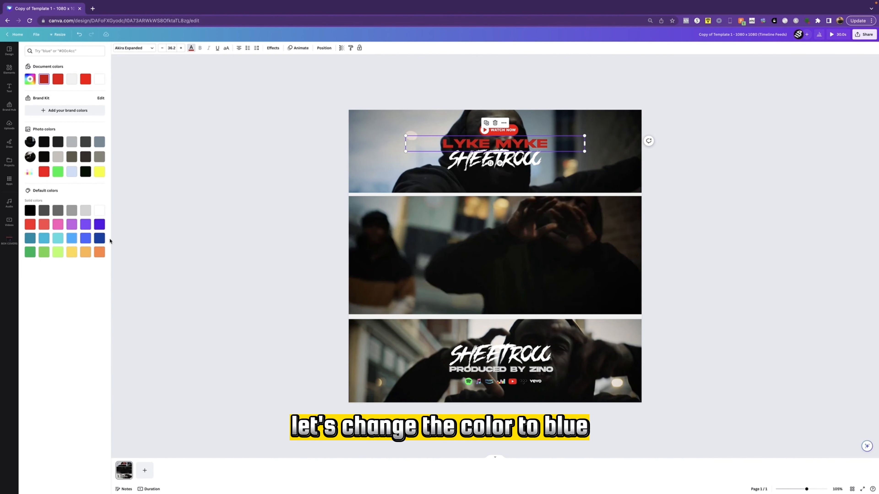
click(98, 239)
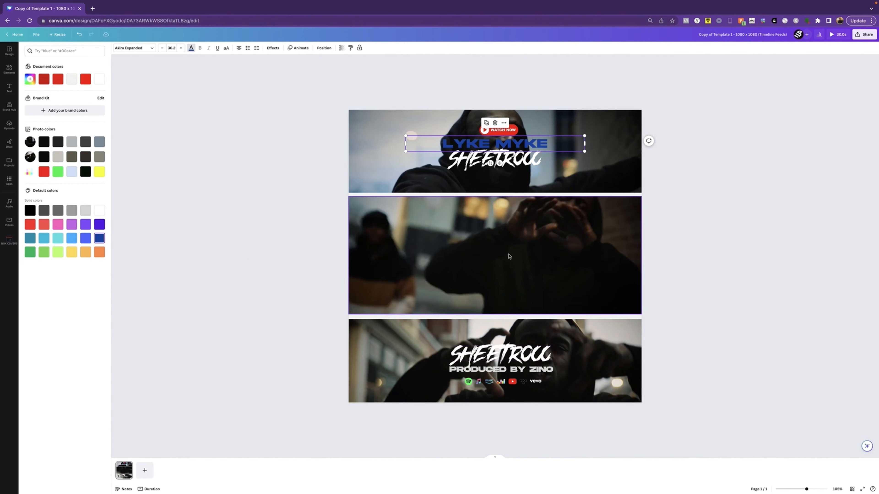
Set the color of the song title in the bottom banner to the same dark blue, and deselect it
click(507, 354)
click(99, 238)
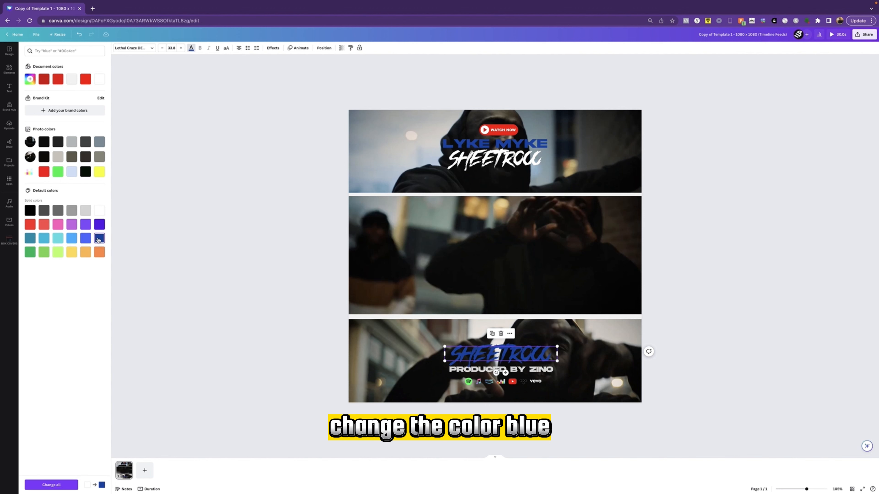
click(792, 244)
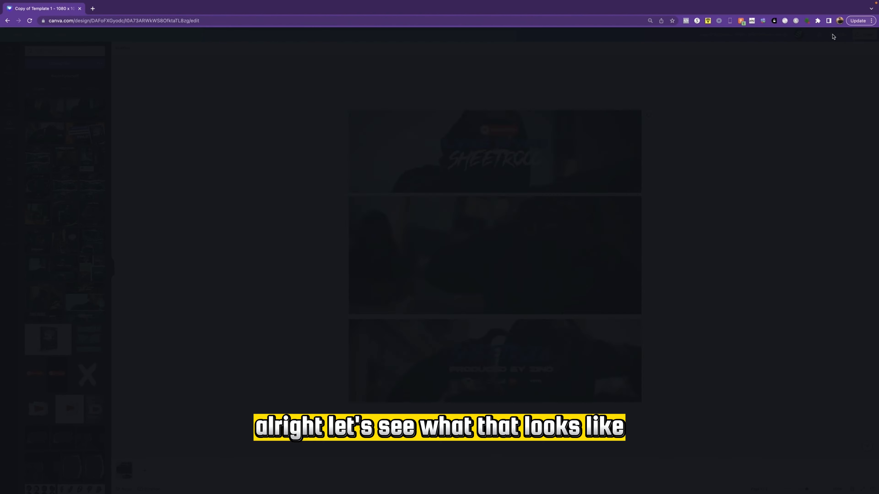
Play the full design preview to check the blue texts with the video, and return to the editor
click(834, 34)
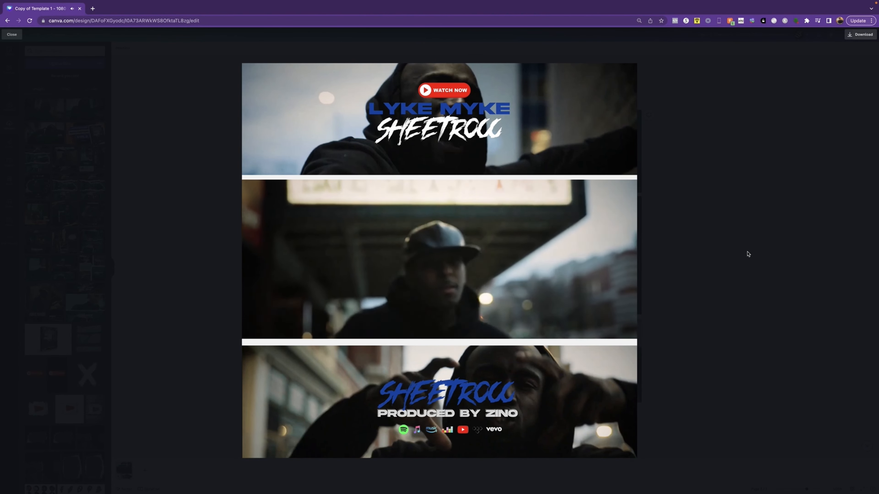
key(Escape)
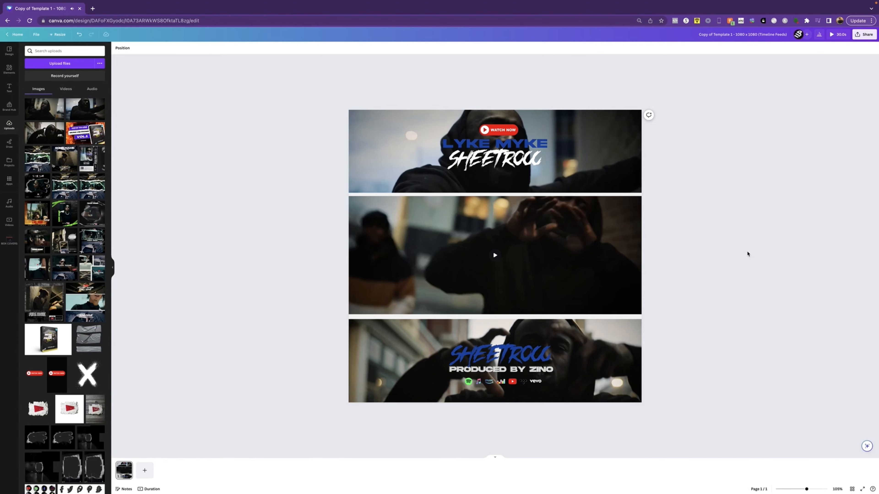
Download the finished design as an MP4 video at the original 1,080 x 1,080 px quality
click(865, 35)
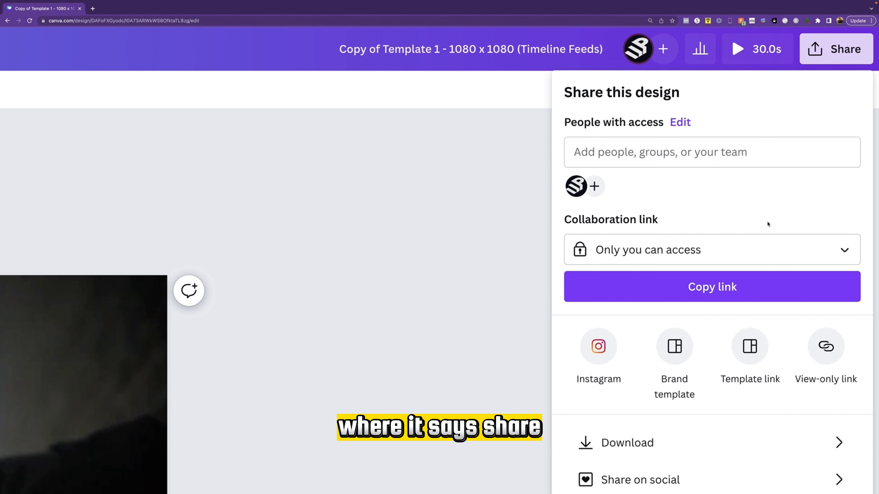
scroll(729, 357, down, 3)
click(639, 381)
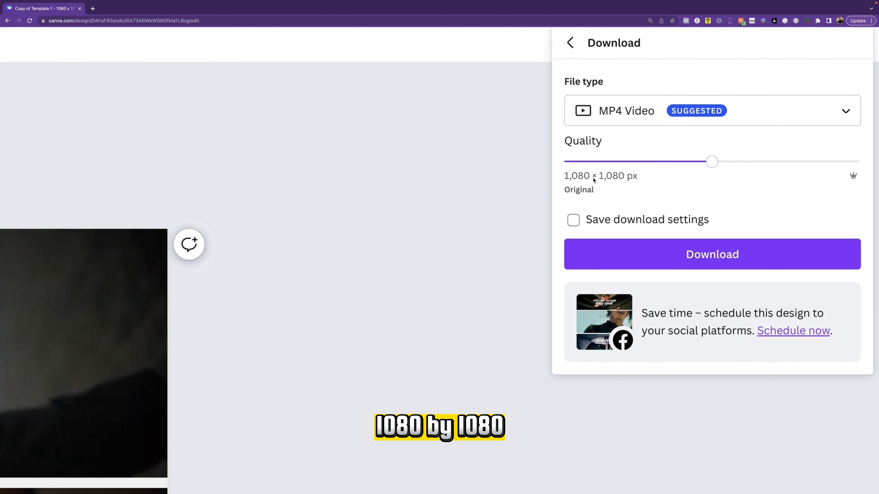
click(703, 260)
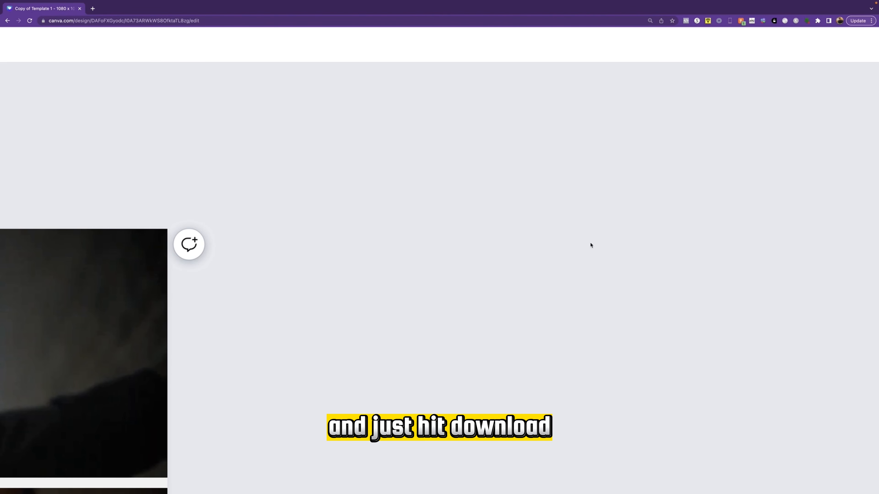